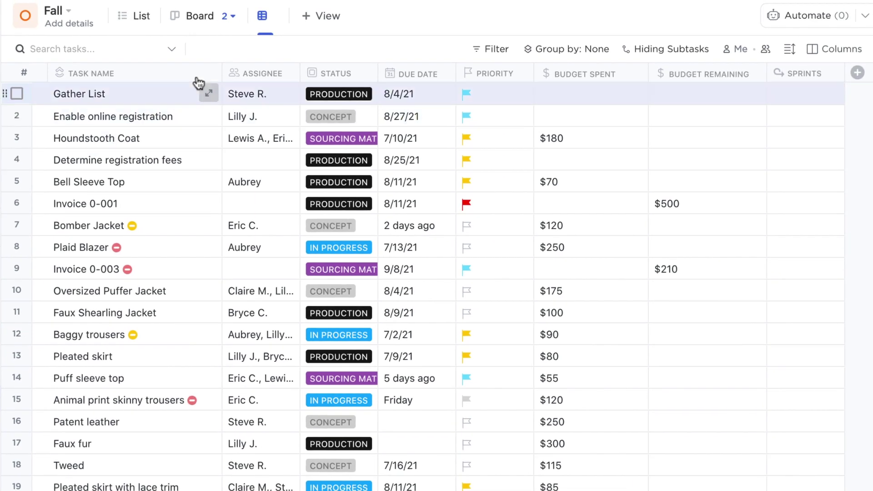
pyautogui.click(316, 18)
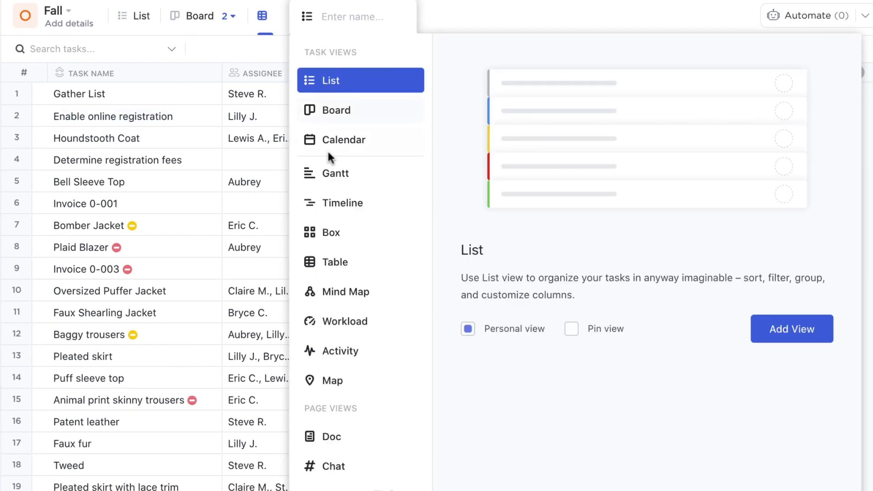
pyautogui.click(343, 261)
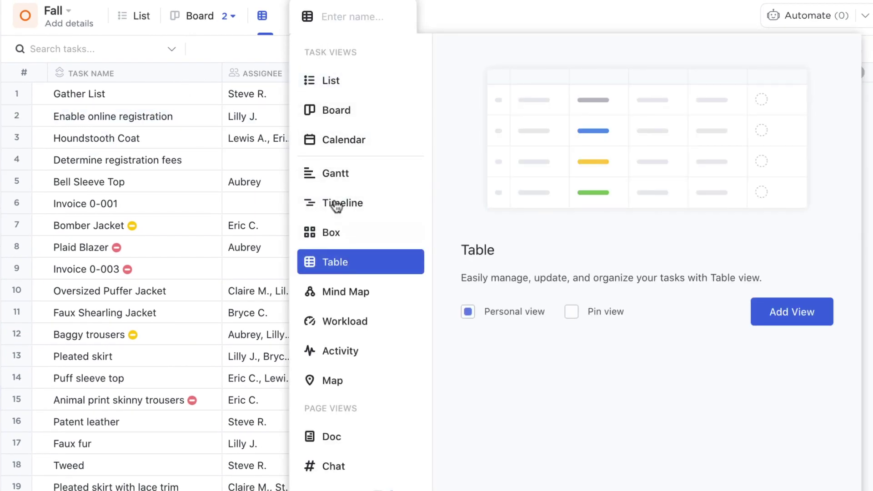
pyautogui.click(249, 54)
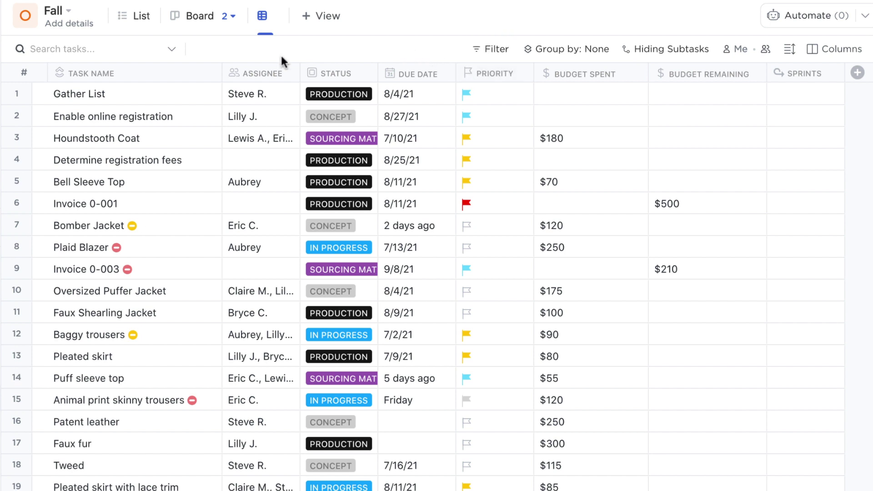
# Rename the Gather List task to 'Gather contact list' and narrow both budget columns.
pyautogui.click(145, 95)
pyautogui.write('Gather contact list')
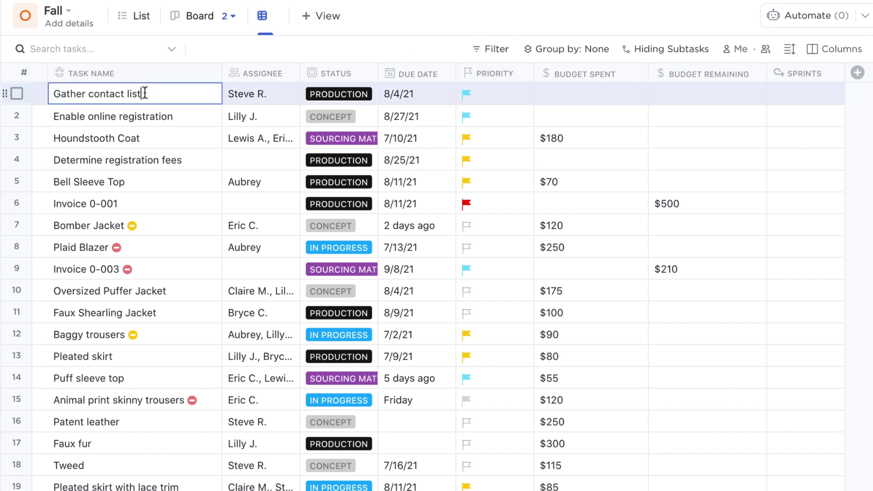
pyautogui.press('Return')
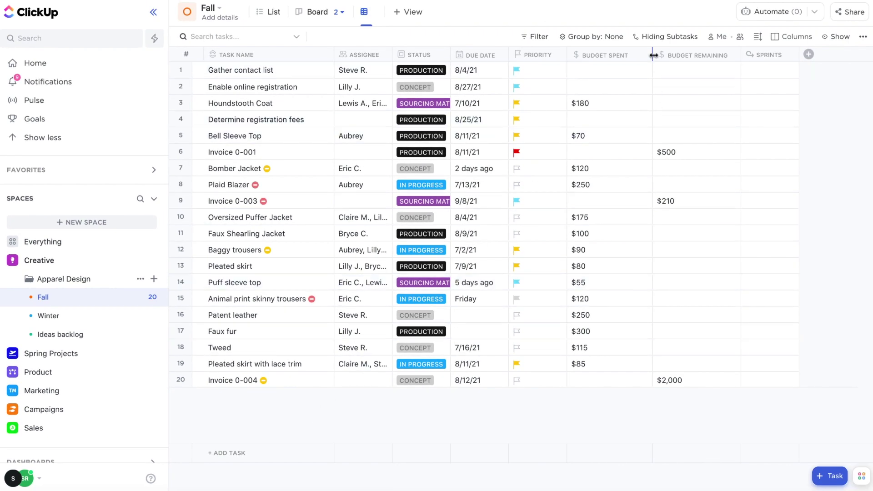
pyautogui.moveTo(653, 58); pyautogui.dragTo(627, 54)
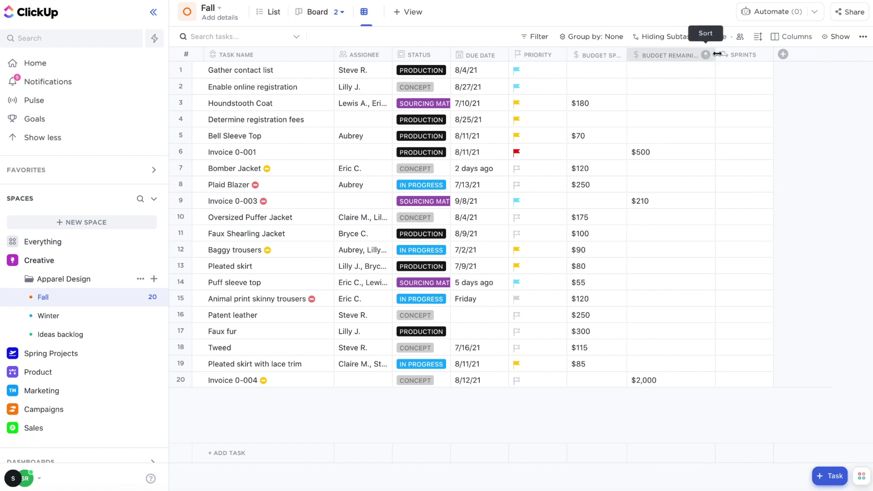
pyautogui.moveTo(716, 54); pyautogui.dragTo(681, 55)
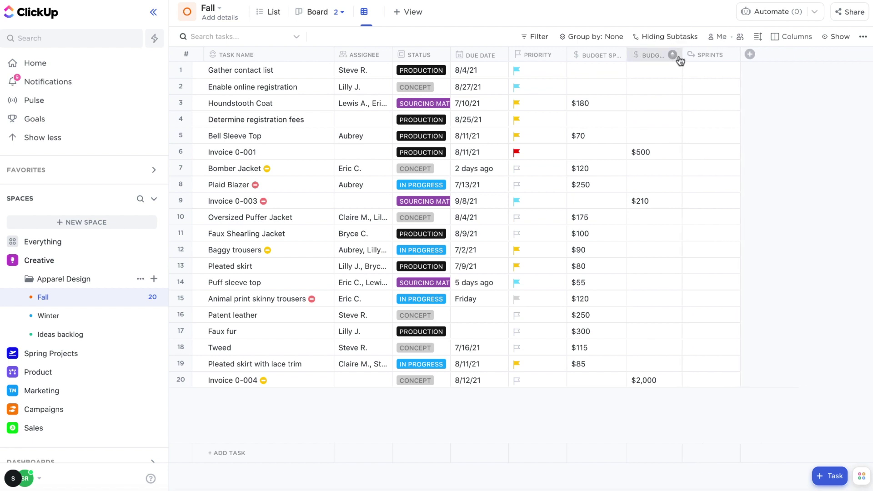
# Set row height to Medium after briefly trying Large, and move Due Date ahead of Status.
pyautogui.click(758, 37)
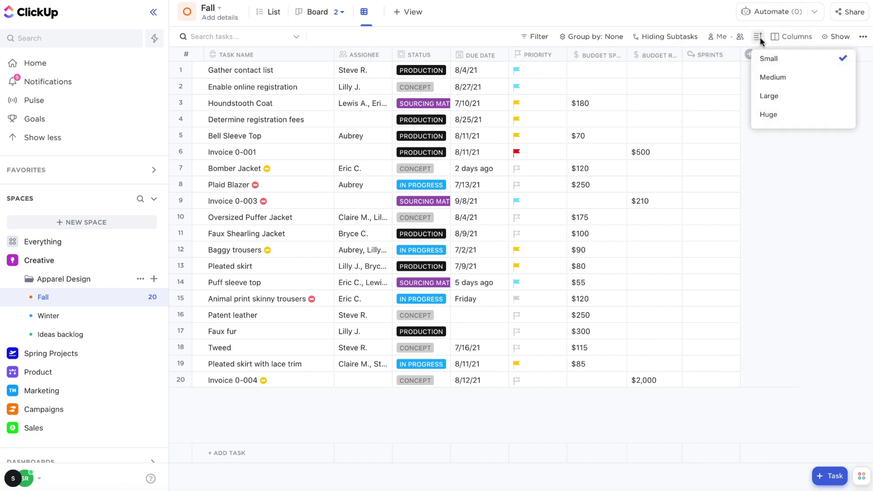
pyautogui.click(774, 79)
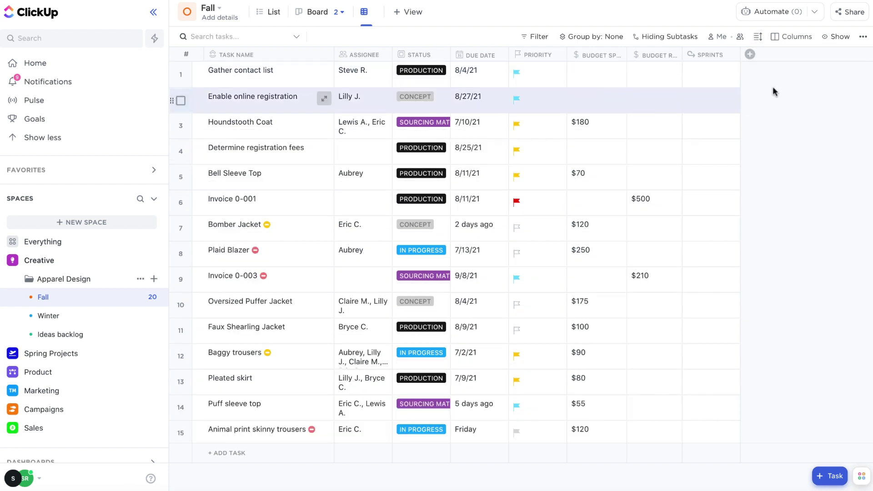
pyautogui.click(758, 36)
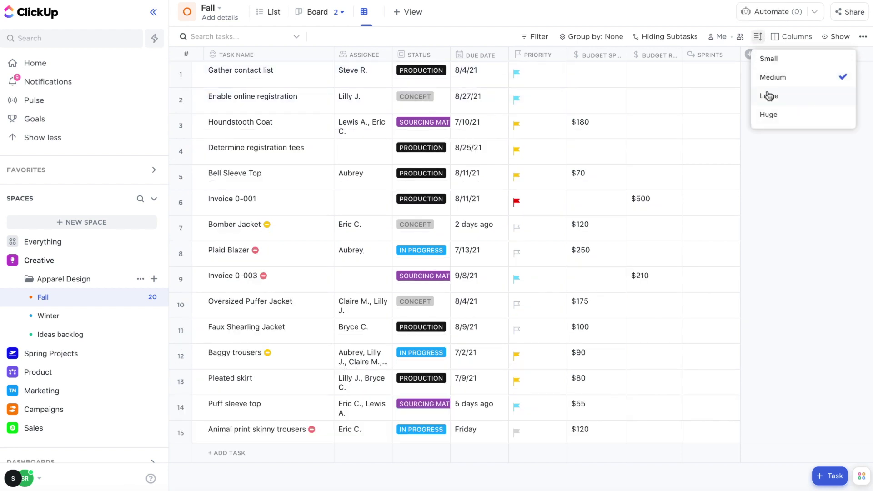
pyautogui.click(769, 96)
pyautogui.click(759, 36)
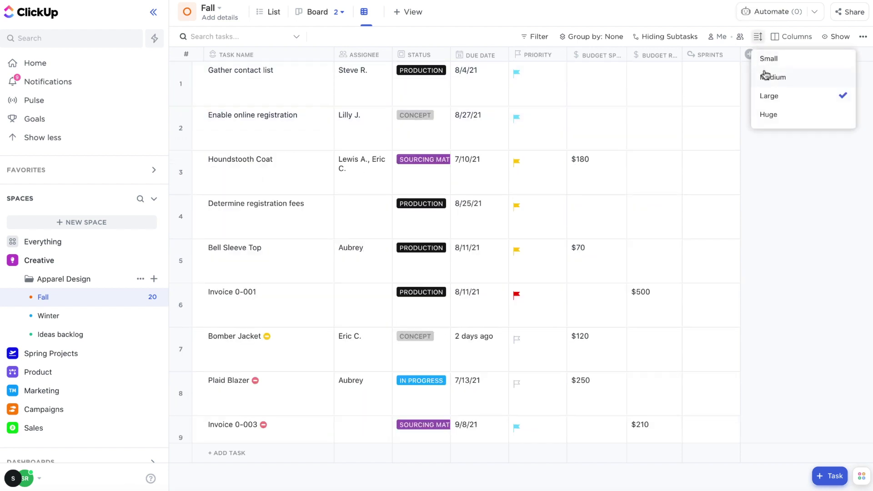
pyautogui.click(765, 75)
pyautogui.moveTo(480, 54)
pyautogui.mouseDown()
pyautogui.moveTo(352, 57)
pyautogui.moveTo(407, 59)
pyautogui.mouseUp()
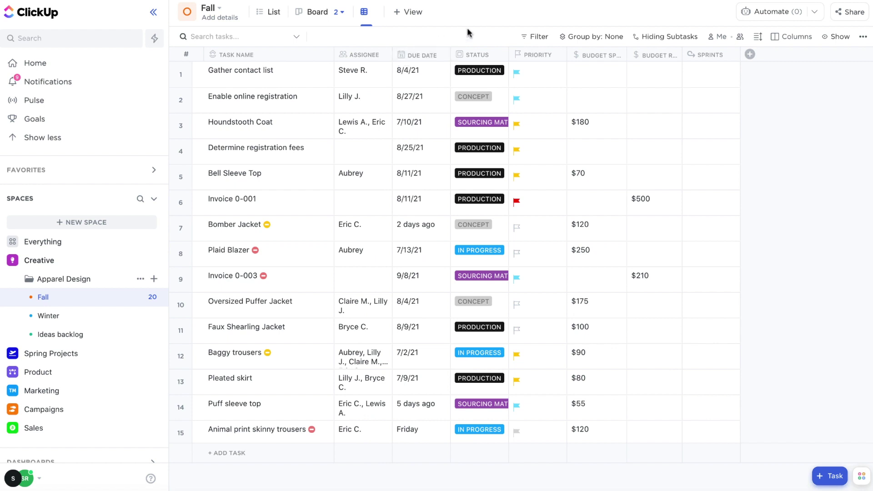
# Add a Latest comment column to the Fall table and show subtasks.
pyautogui.click(750, 55)
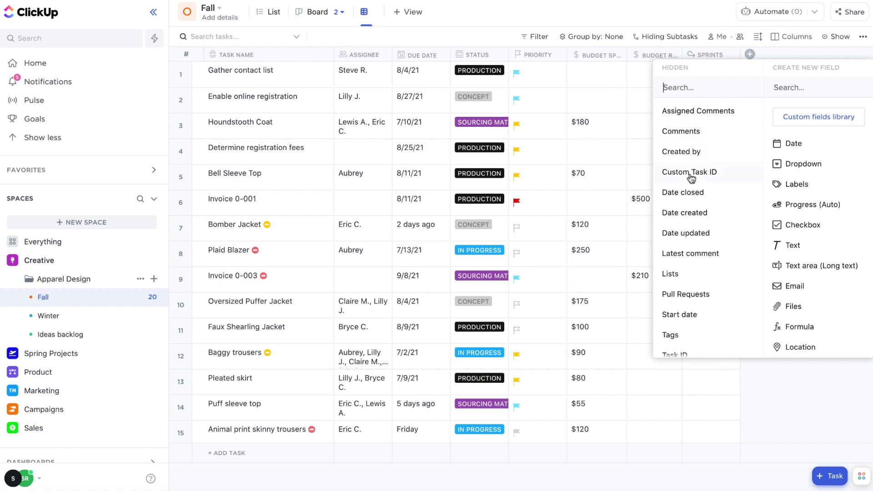
pyautogui.click(692, 256)
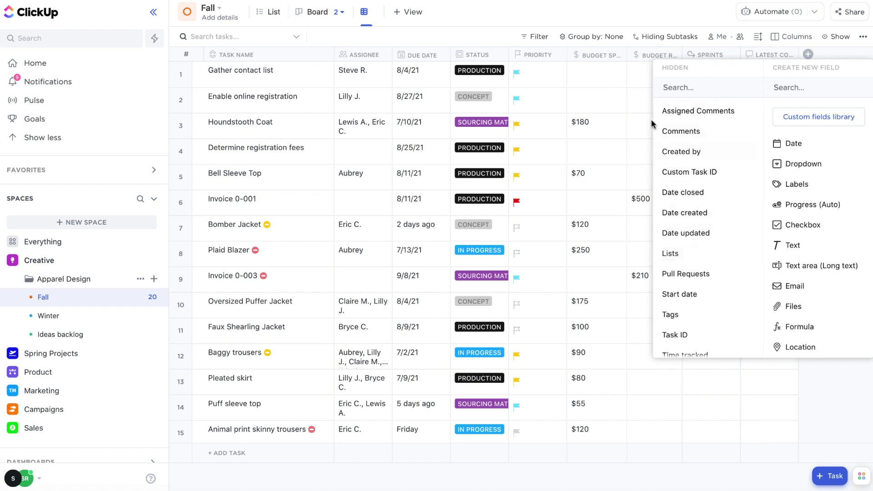
pyautogui.click(594, 14)
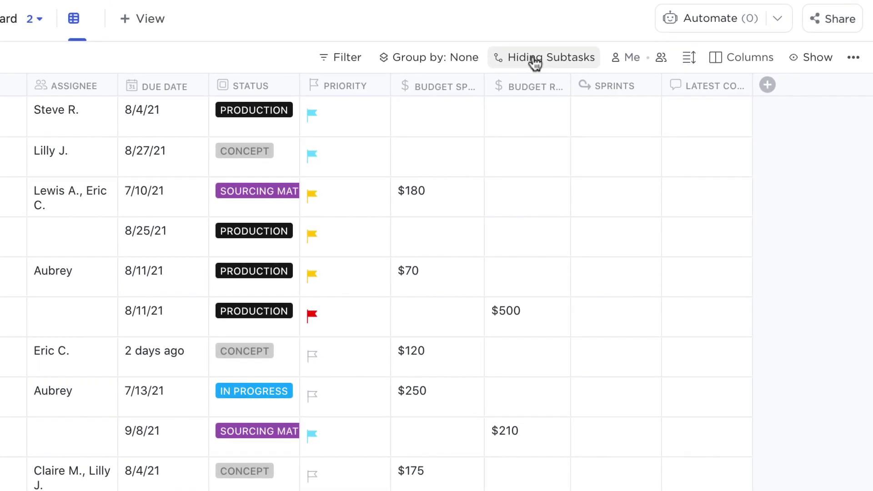
pyautogui.click(659, 41)
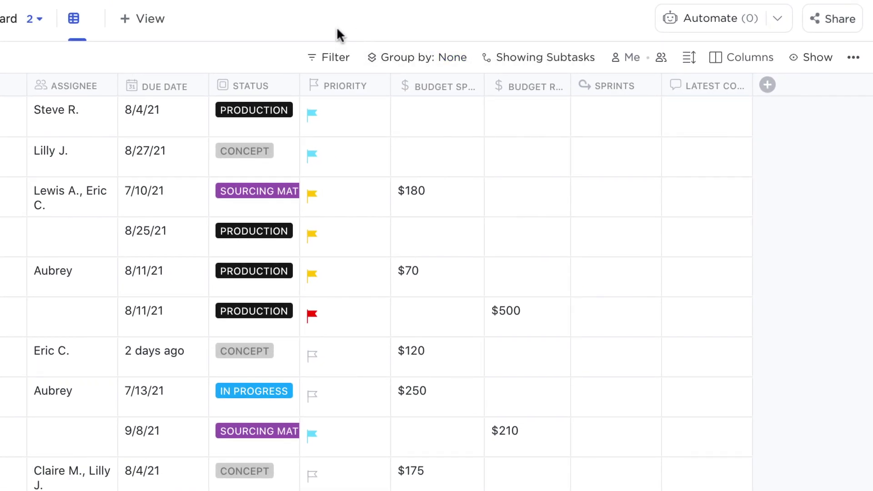
# Hide the Sprints and Latest Comment columns from the table.
pyautogui.click(634, 87)
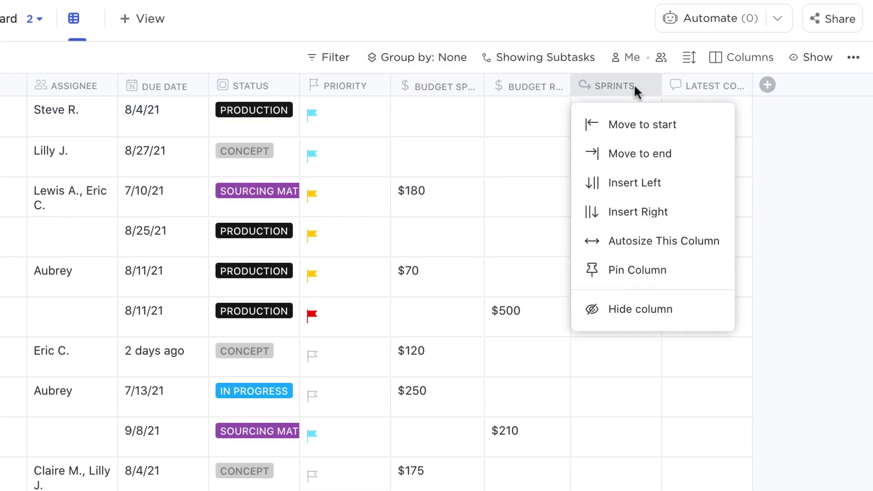
pyautogui.click(638, 312)
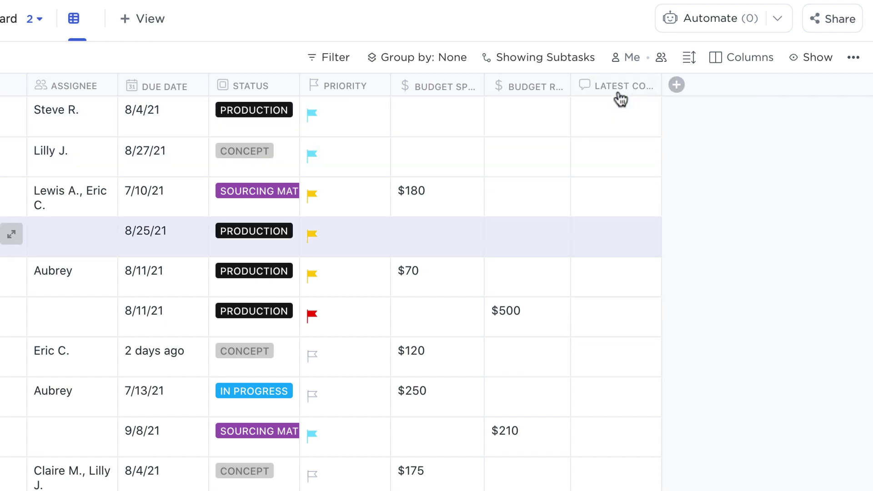
pyautogui.click(621, 98)
pyautogui.click(622, 308)
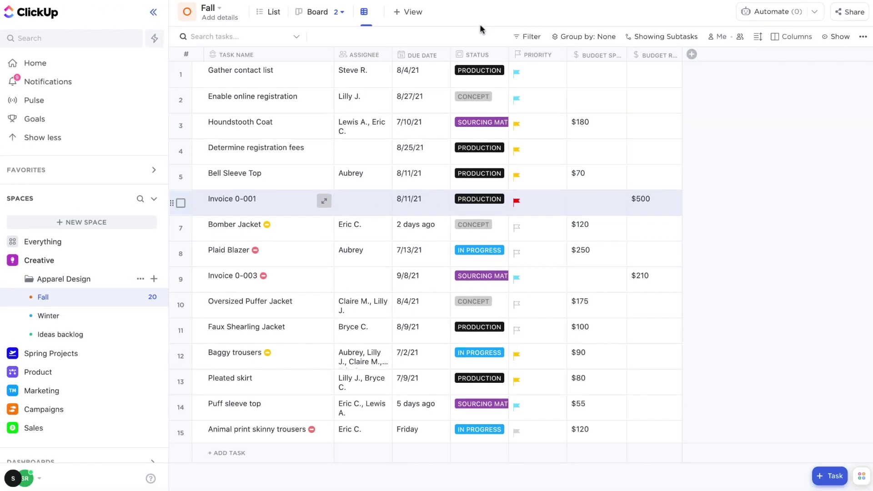
pyautogui.moveTo(597, 56)
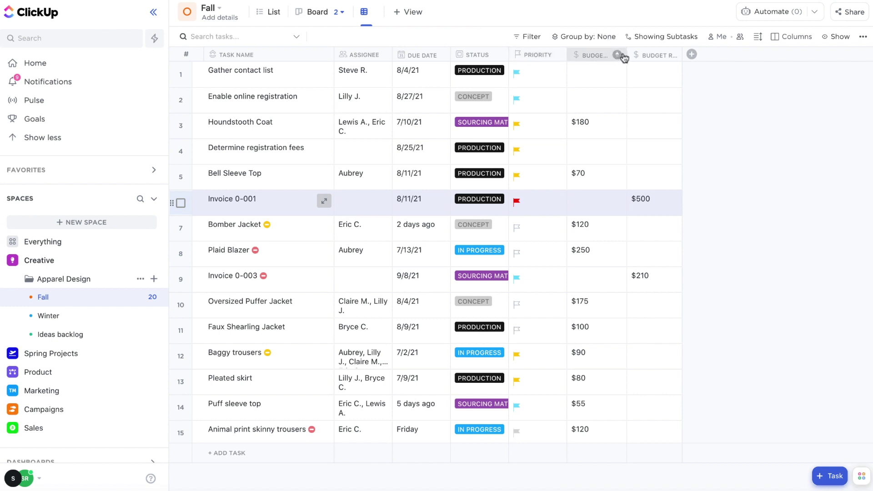
# Drag the Budget Spent and Budget Remaining header borders right until both names fit.
pyautogui.moveTo(625, 58); pyautogui.dragTo(720, 54)
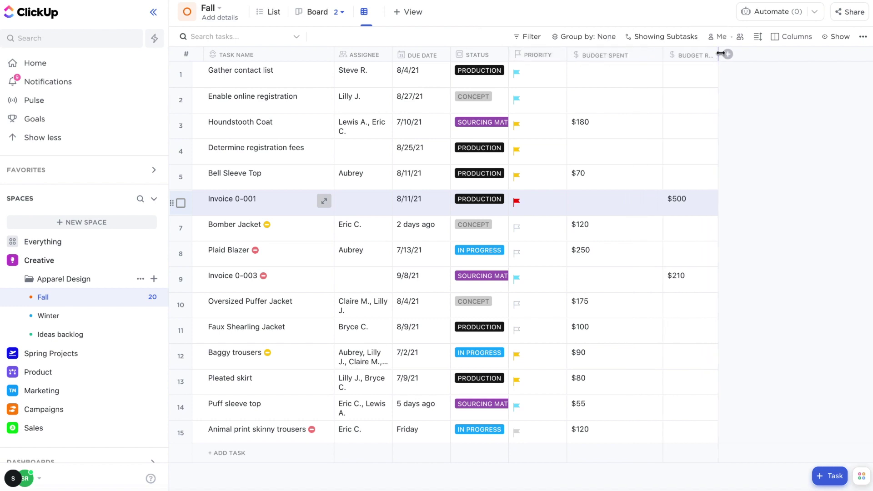
pyautogui.moveTo(722, 55); pyautogui.dragTo(749, 56)
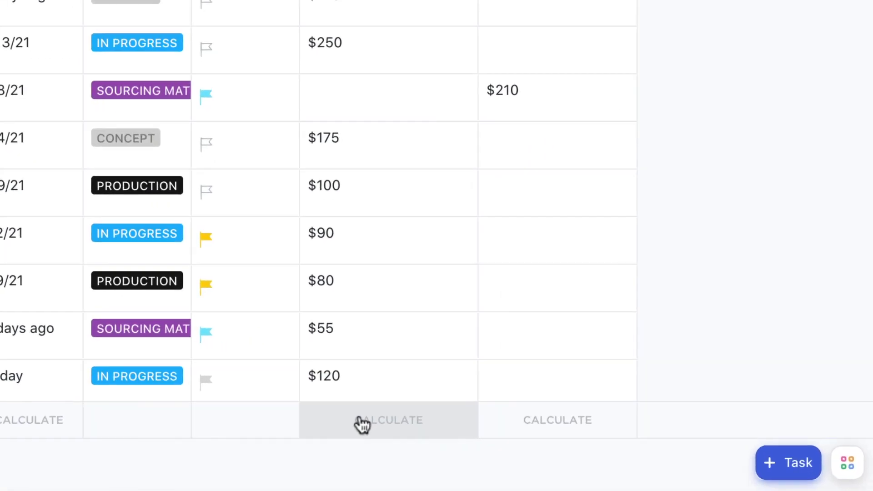
# Add a Sum calculation under Budget Spent, showing a $1,990 total.
pyautogui.click(361, 424)
pyautogui.click(360, 420)
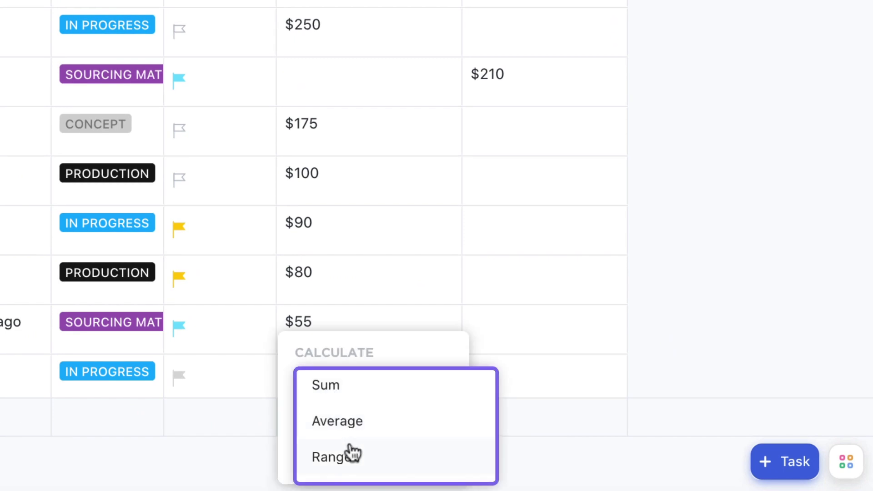
pyautogui.click(331, 390)
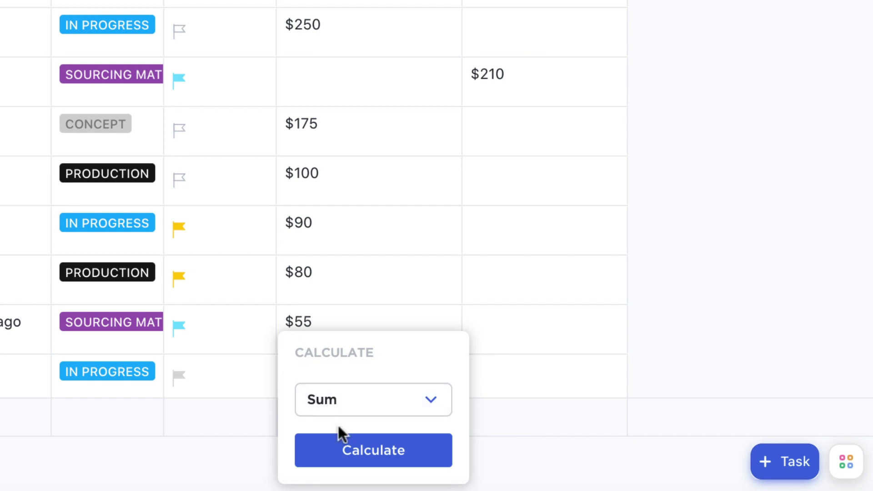
pyautogui.click(341, 449)
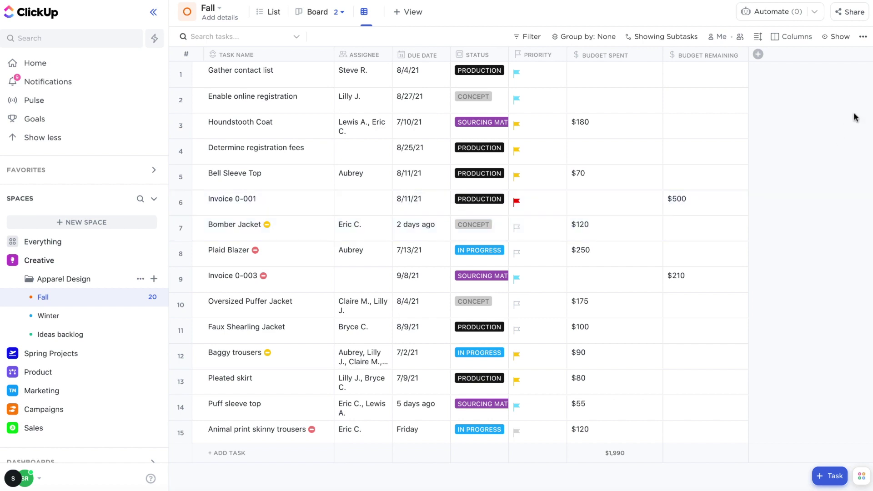
pyautogui.click(863, 40)
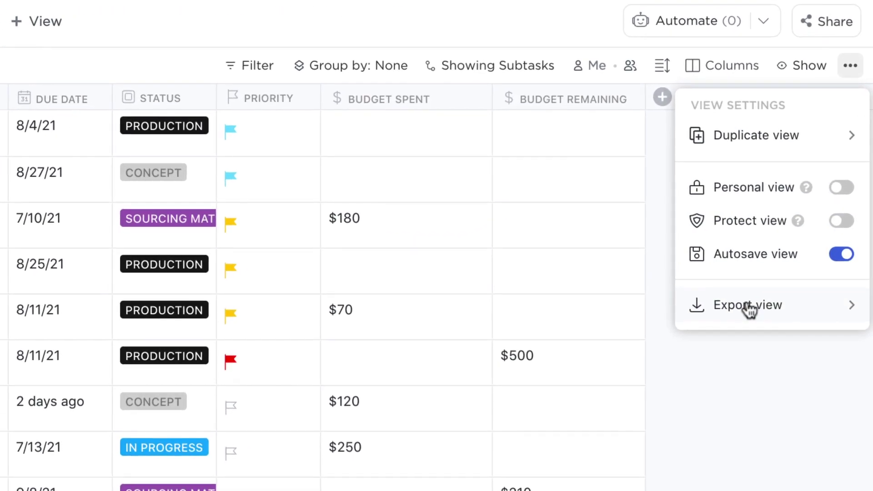
# Review the Export view options, with CSV and normal date and time formats, then dismiss the settings.
pyautogui.click(750, 310)
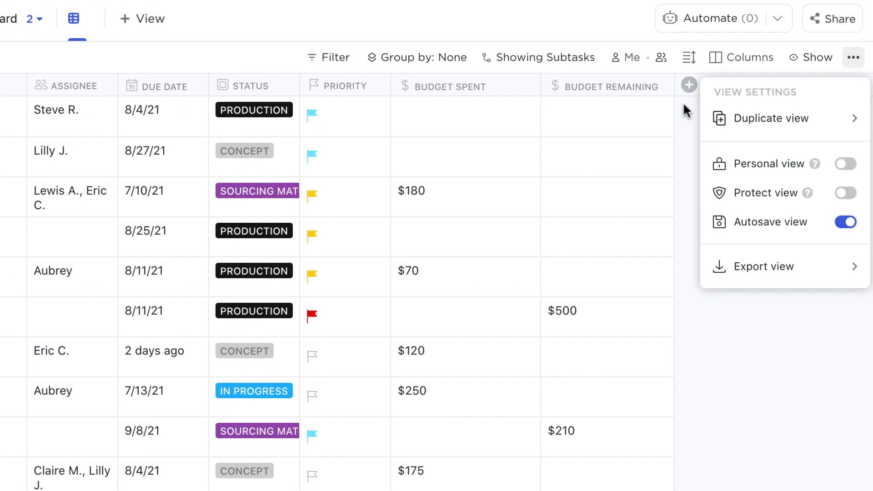
pyautogui.click(683, 104)
# Turn on public link sharing for the Fall table view and select Gather contact list.
pyautogui.click(820, 21)
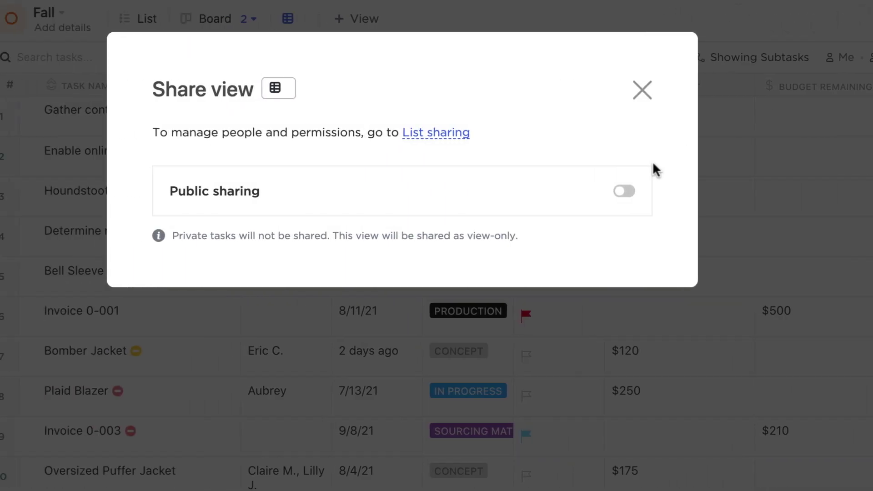
pyautogui.click(656, 193)
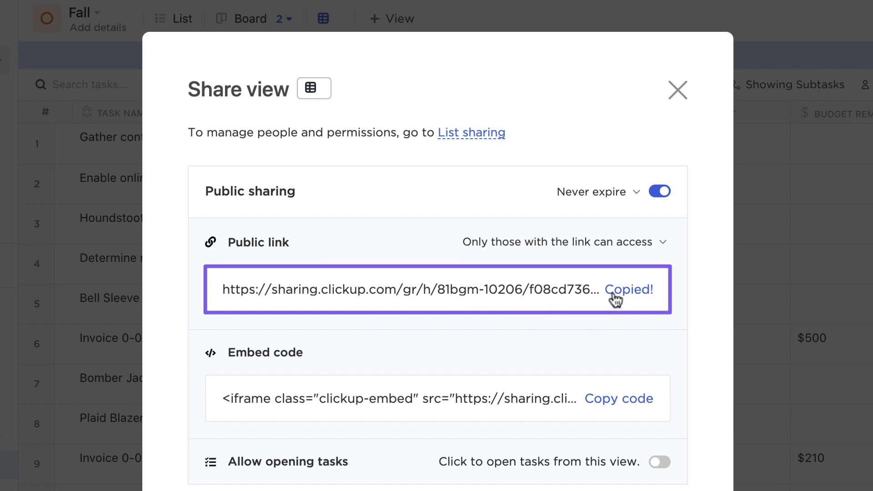
pyautogui.click(678, 89)
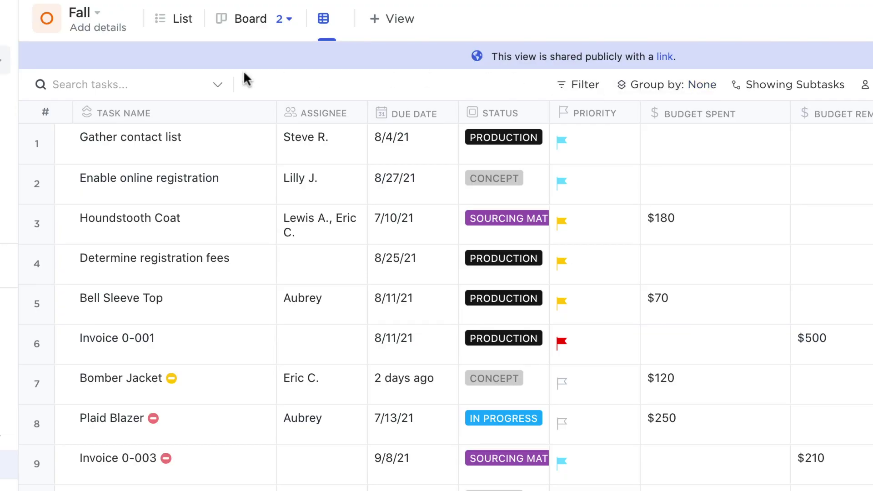
pyautogui.click(36, 142)
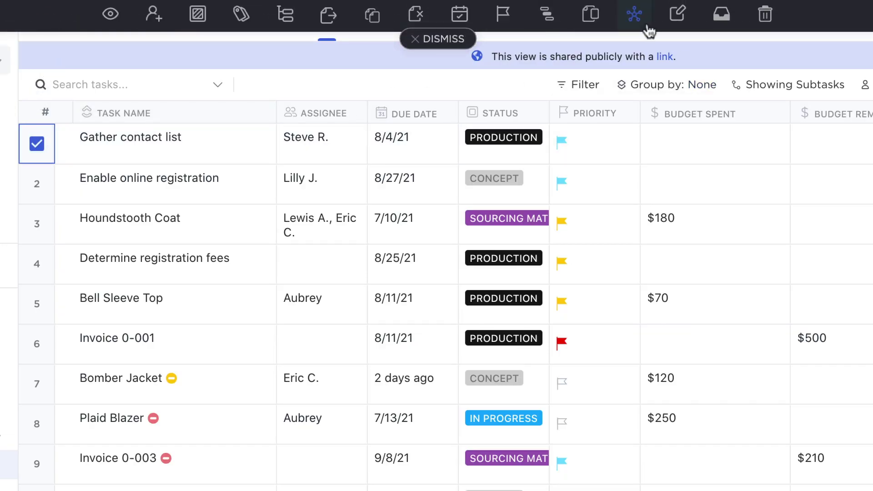
# Add Enable online registration and Houndstooth Coat to the selection, set all three to IN PROGRESS, and clear the selection.
pyautogui.click(37, 184)
pyautogui.click(37, 224)
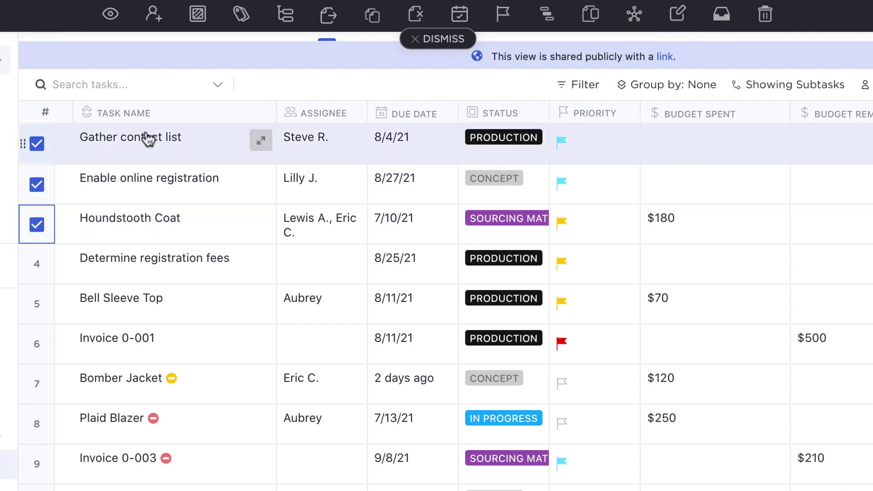
pyautogui.click(202, 20)
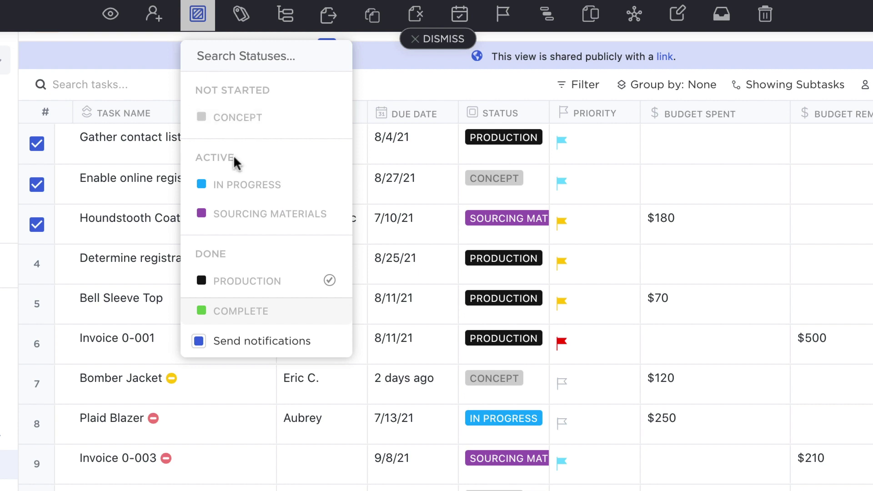
pyautogui.click(239, 186)
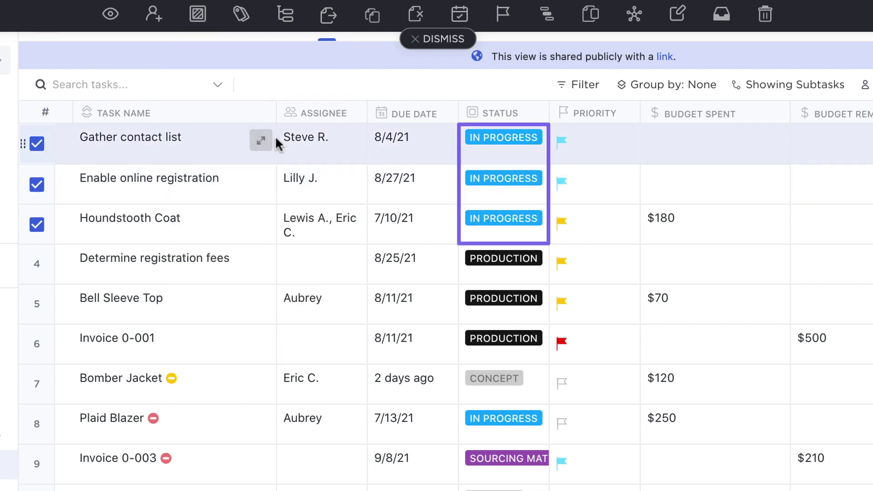
pyautogui.click(416, 39)
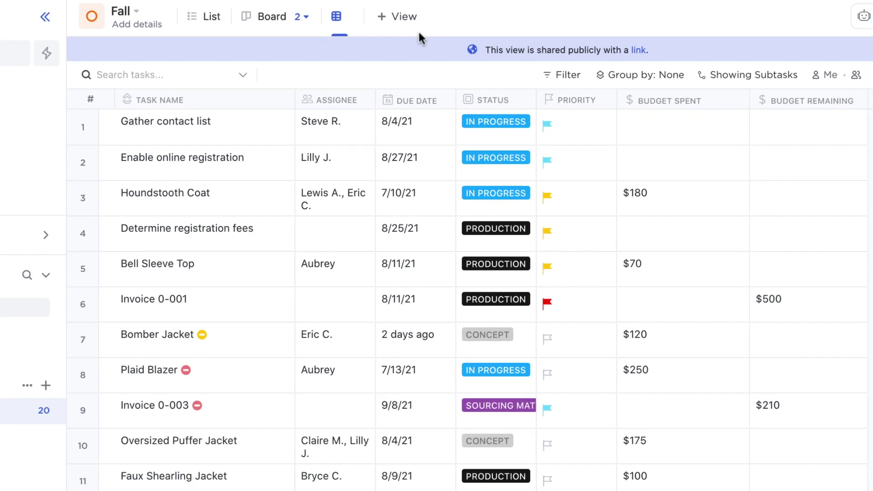